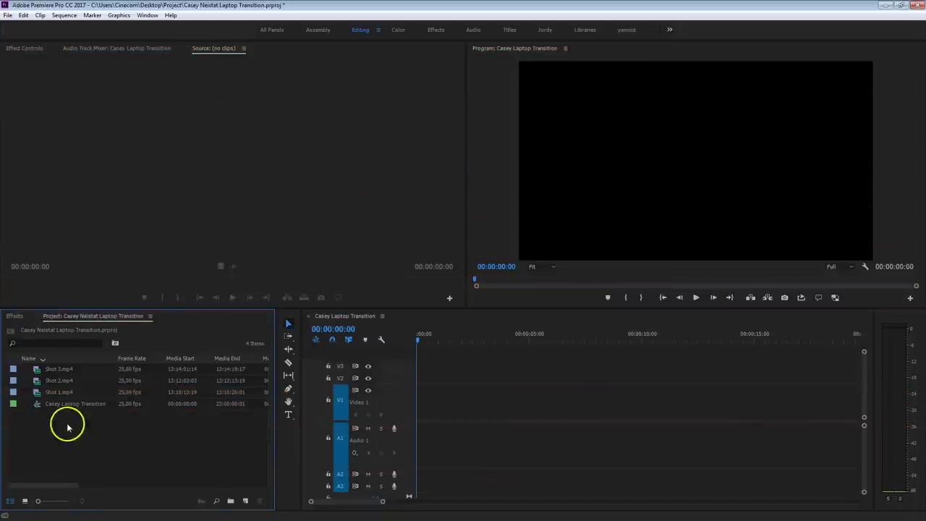
Step: Preview Shot 1.mp4 in the Source monitor
double_click(38, 392)
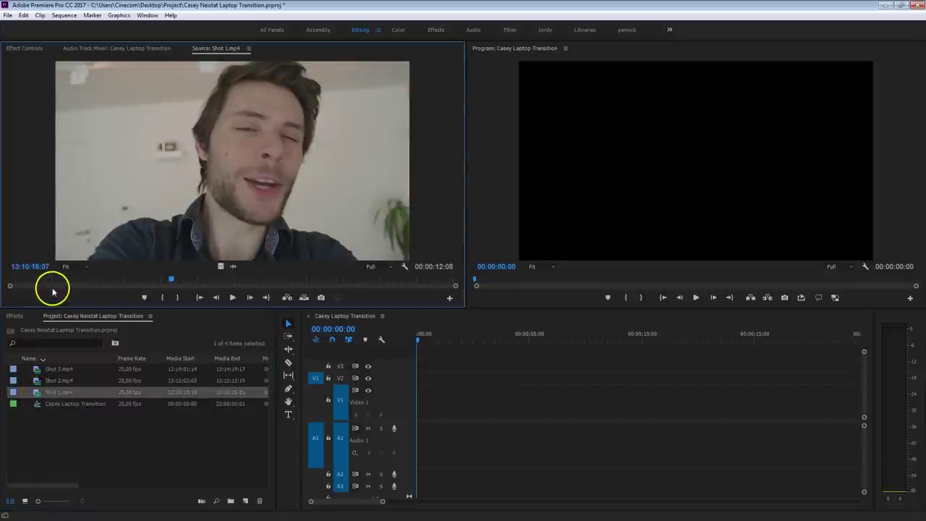
click(52, 285)
key(space)
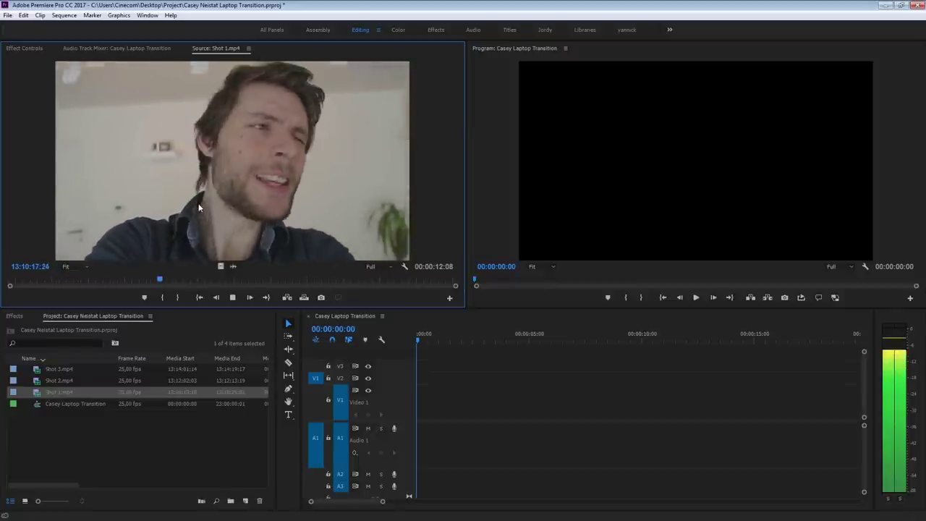
key(space)
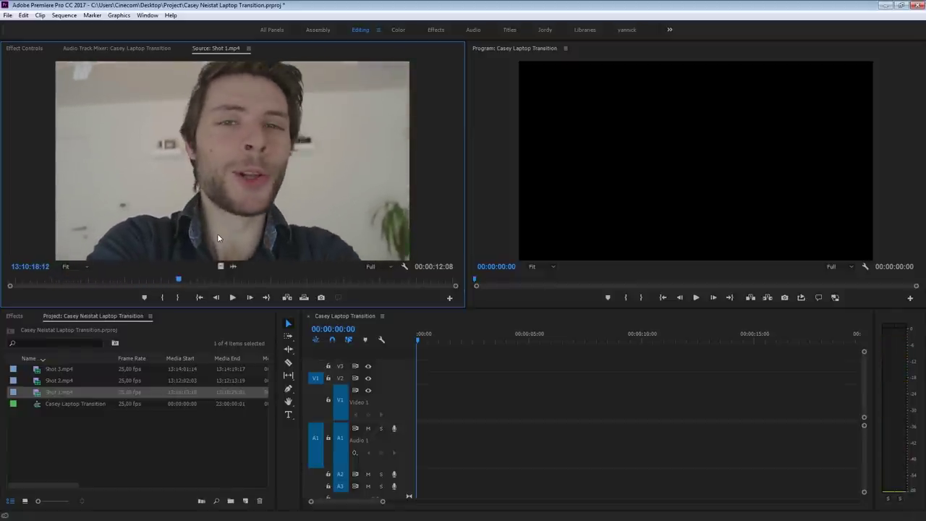
Step: Place Shot 1 at 0:00 on V1/A1 of the Casey Laptop Transition sequence
click(216, 182)
click(248, 157)
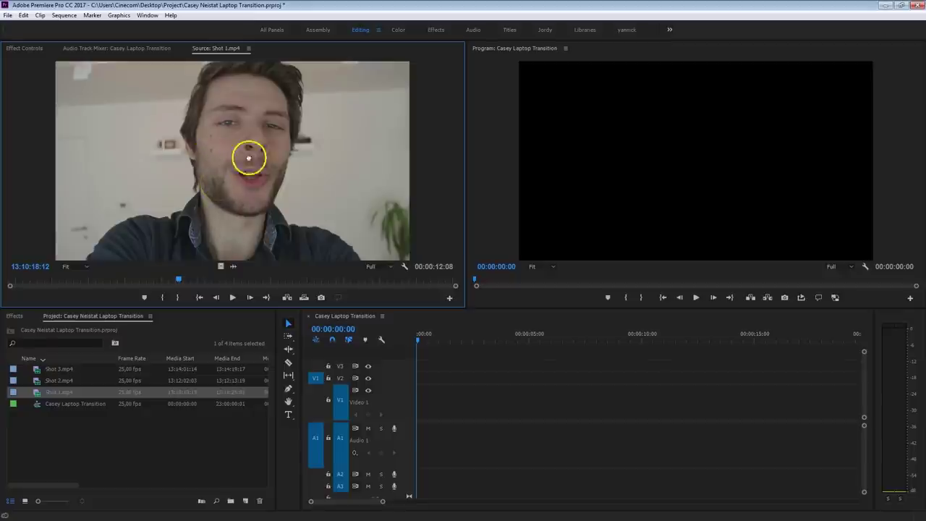
drag(249, 157, 417, 393)
click(499, 390)
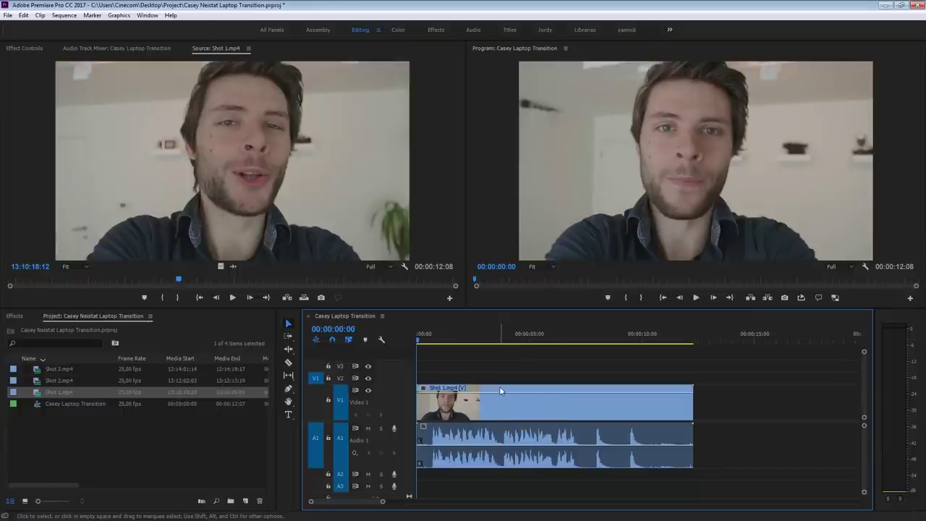
click(151, 383)
Step: Load Shot 2.mp4 in the Source monitor and play through its laptop footage
double_click(43, 379)
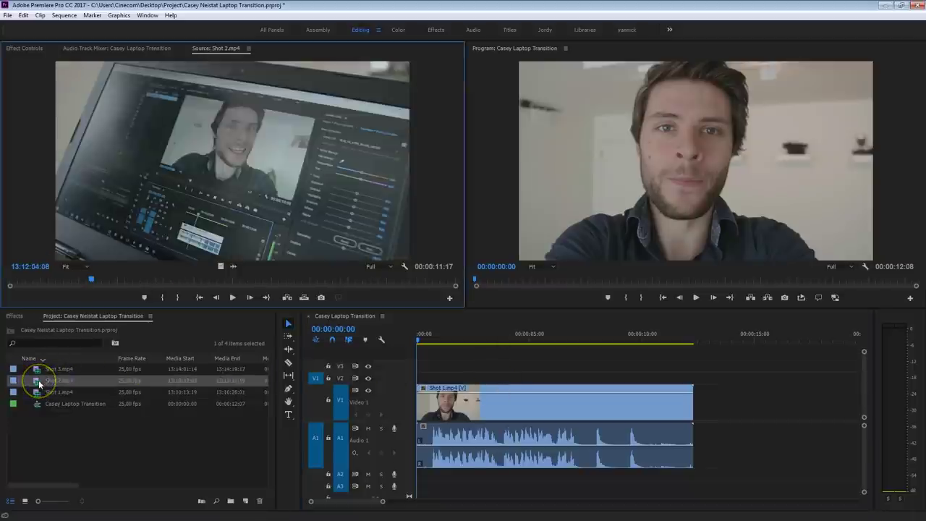
drag(554, 342, 560, 339)
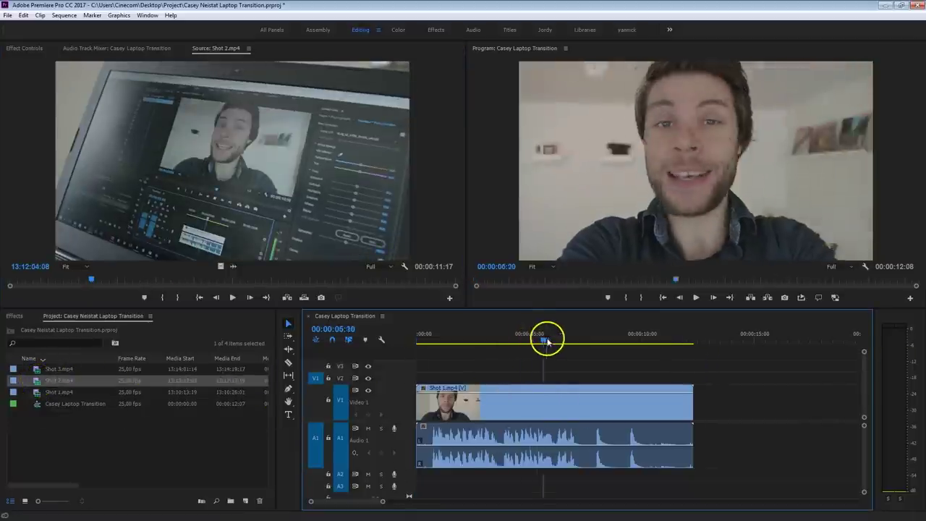
drag(84, 281, 197, 283)
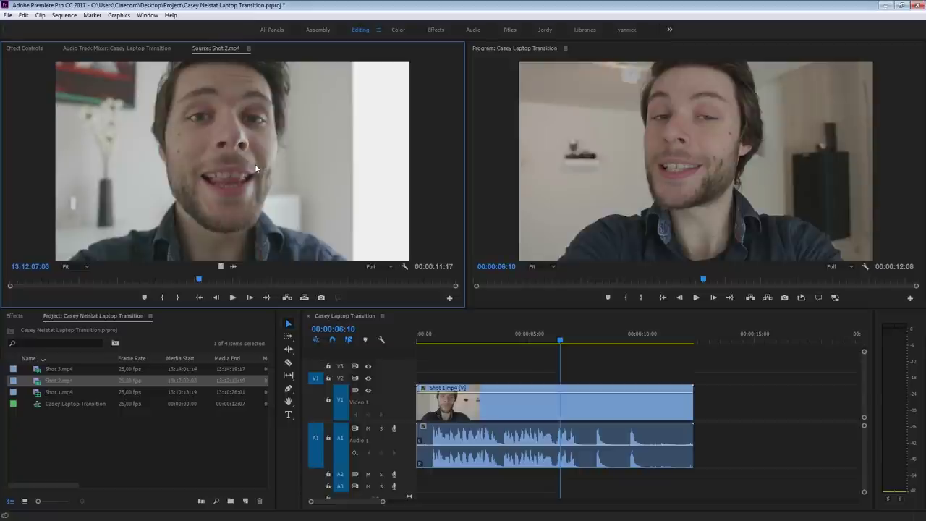
click(44, 280)
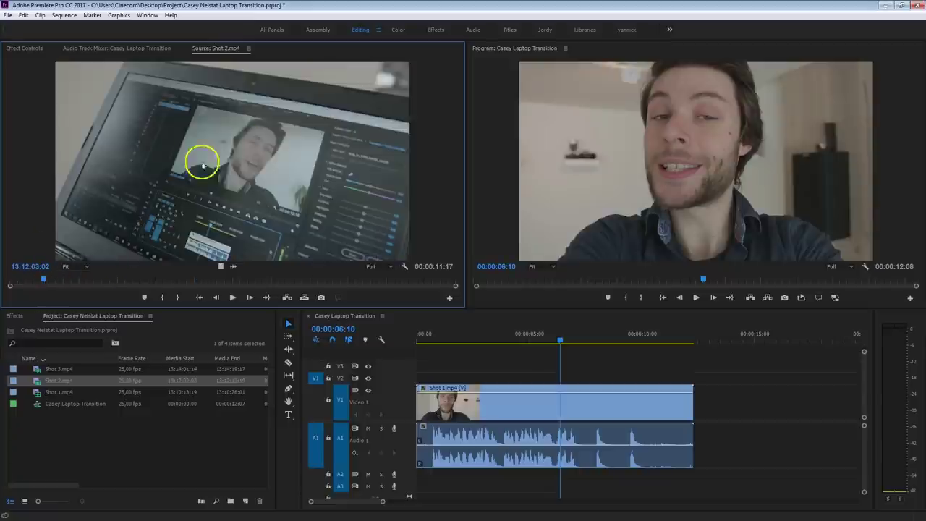
key(space)
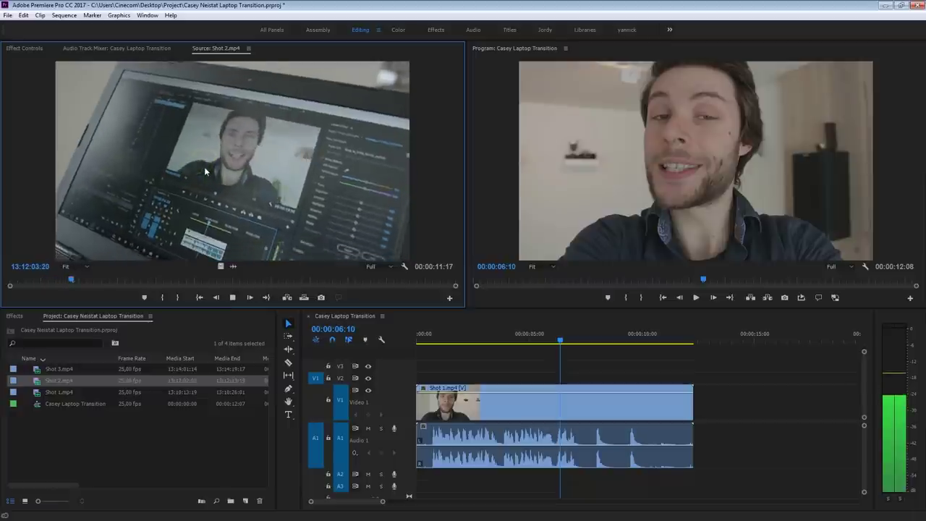
key(space)
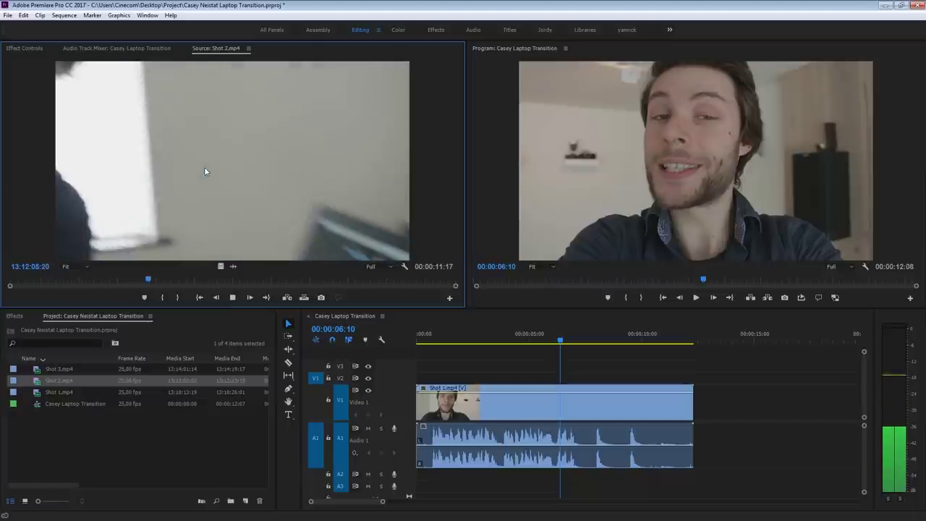
click(79, 280)
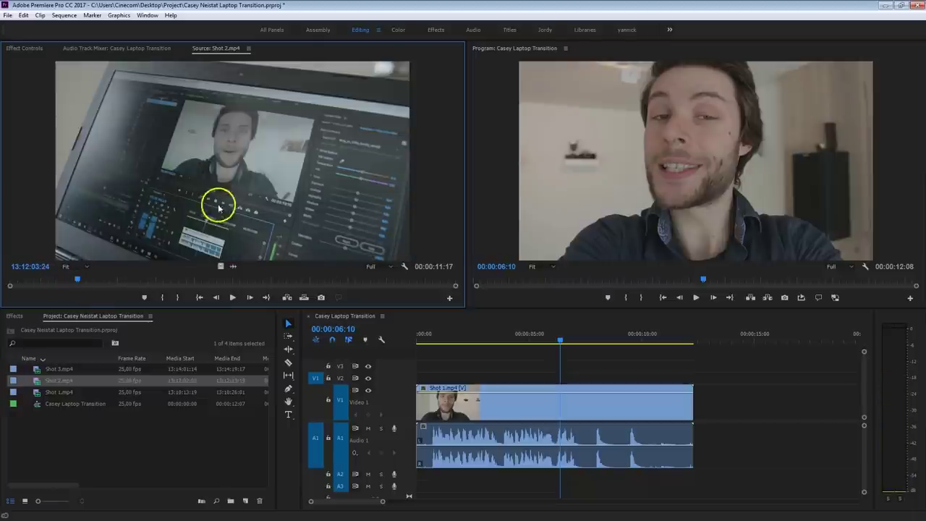
key(space)
key(space)
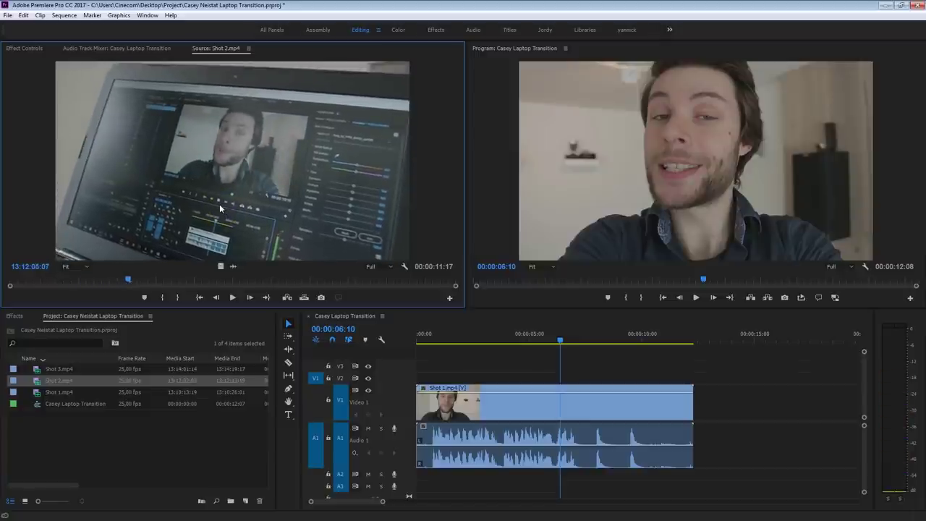
Step: Frame-step Shot 2 to the laptop-screen frame at 13:12:05:02
key(Left)
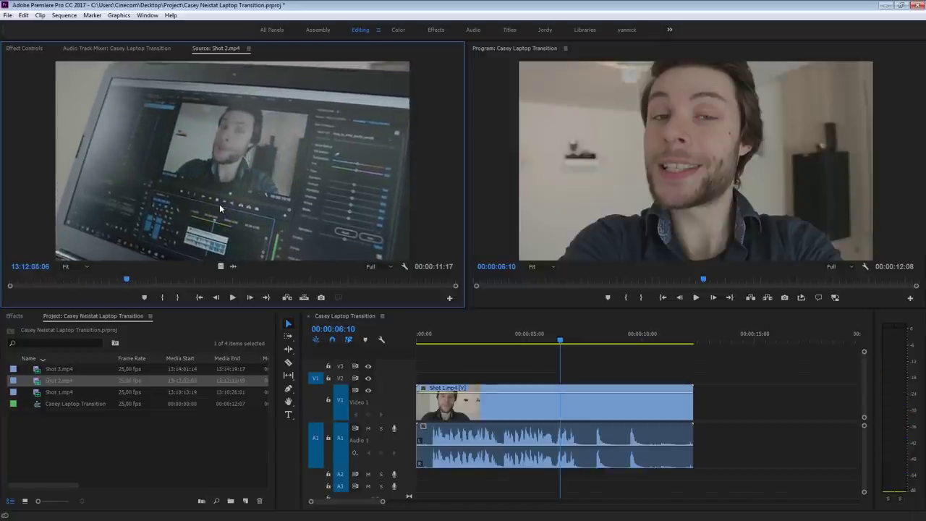
key(Left)
key(Left)
key(Left)
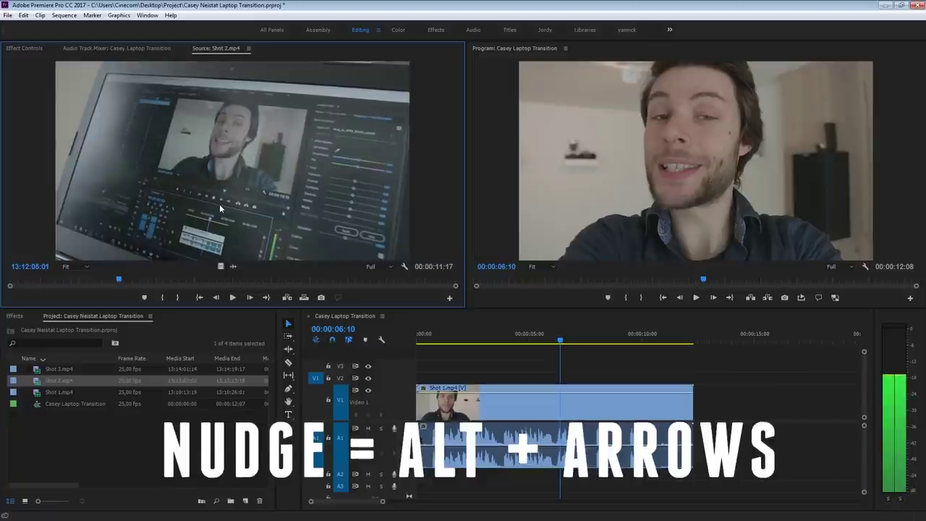
key(Left)
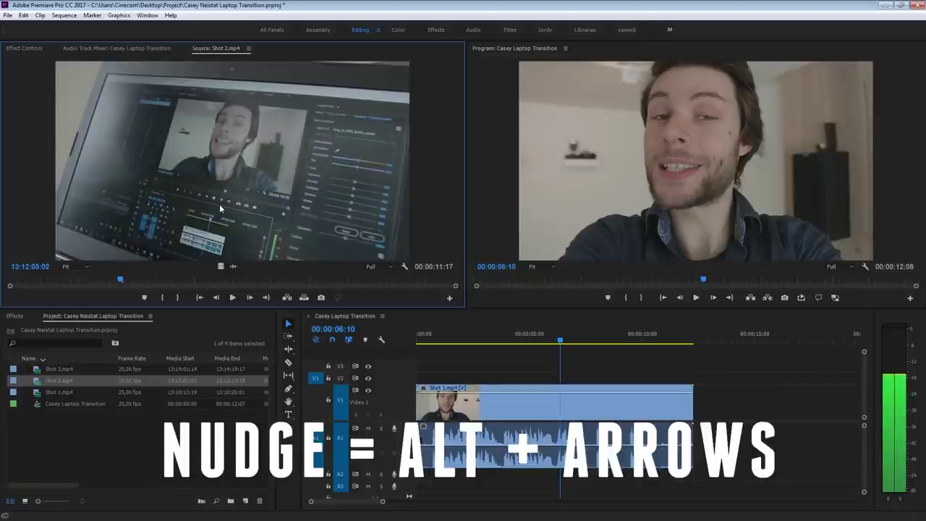
key(Left)
key(Left)
key(Left)
key(Left)
key(Left)
key(Left)
key(Left)
key(Left)
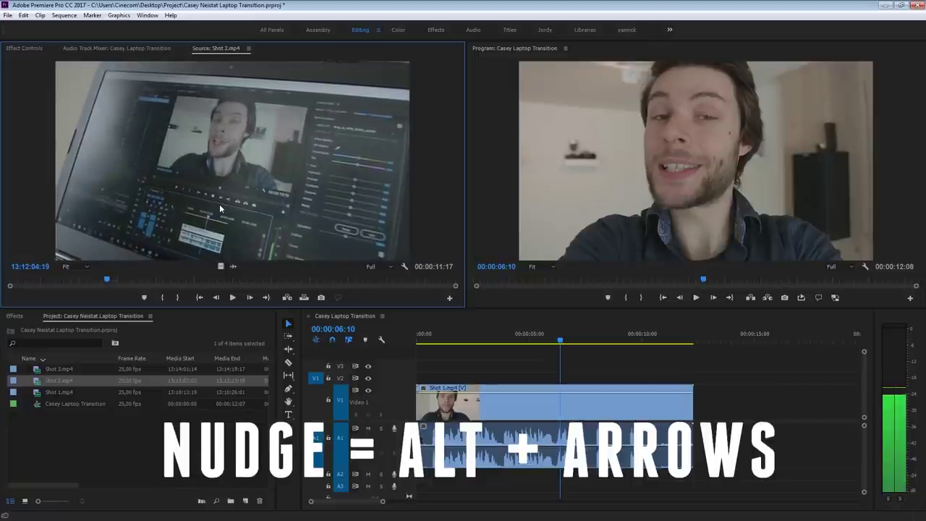
key(Left)
key(Left)
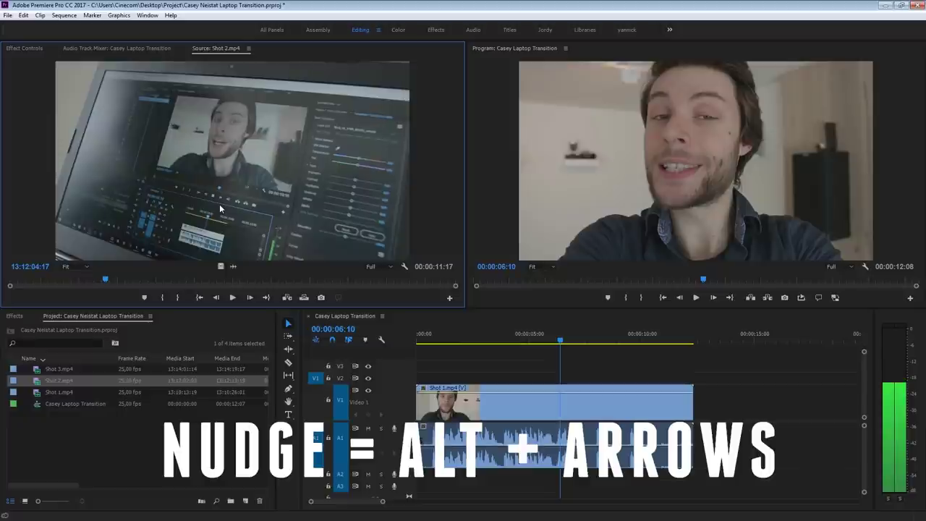
key(Right)
key(Right)
key(Right)
key(Right)
key(Right)
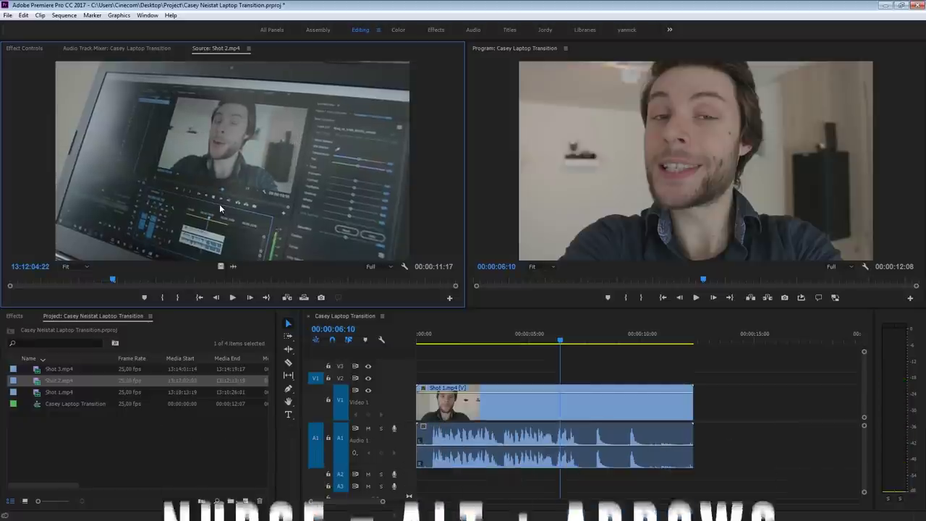
key(Right)
key(Right)
key(Right)
key(Right)
key(Right)
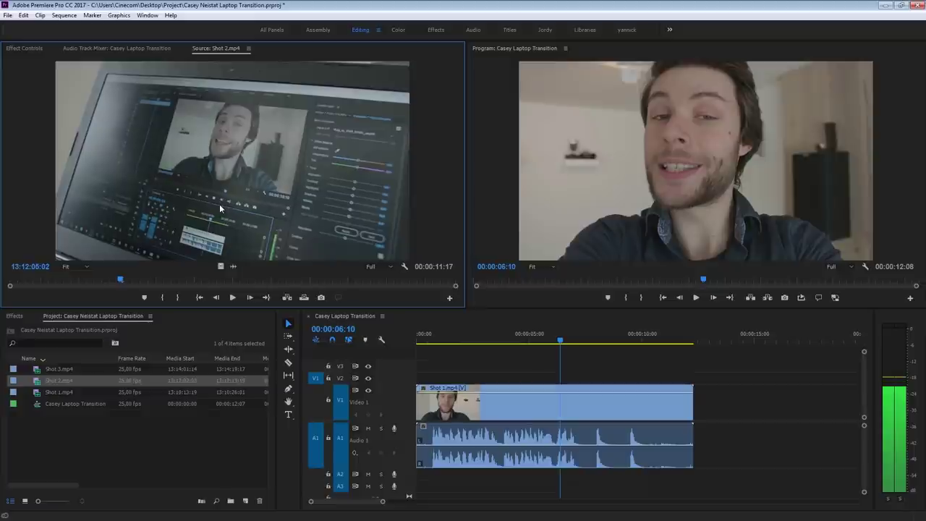
key(Right)
key(Left)
key(Right)
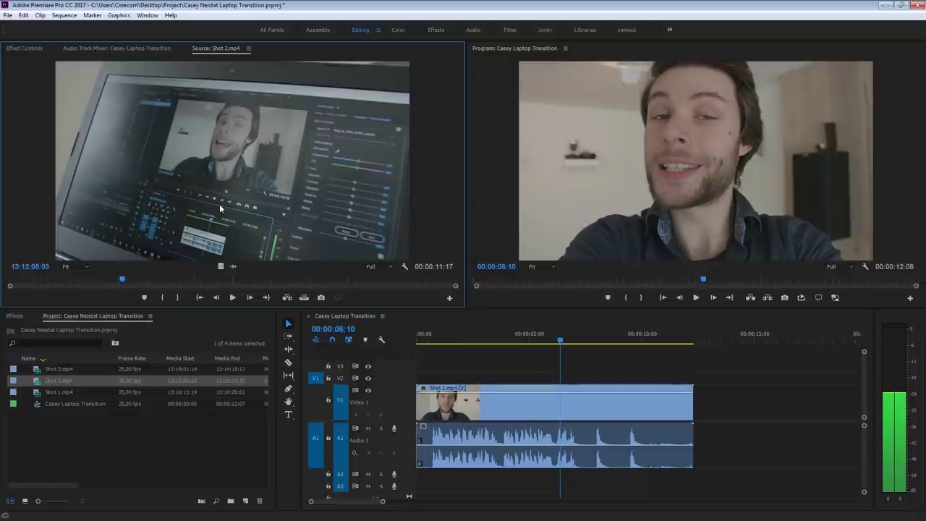
click(213, 154)
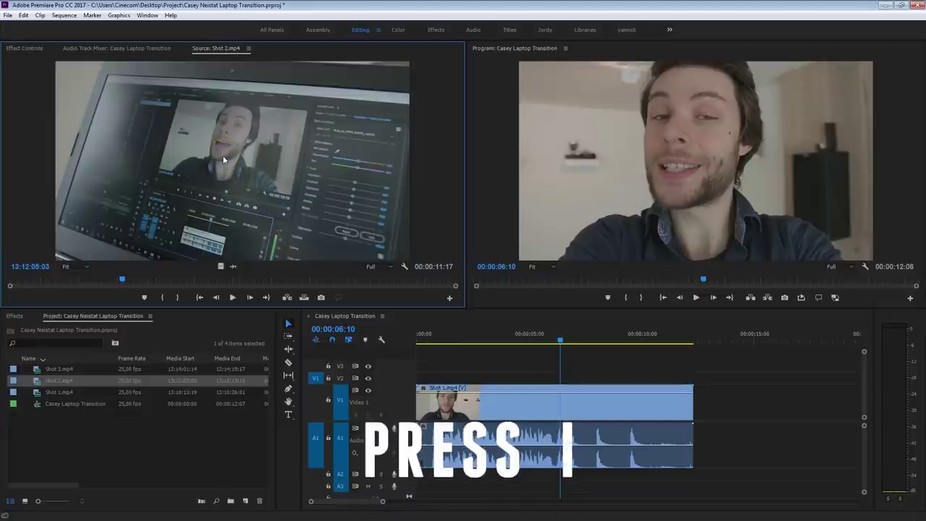
Step: Mark Shot 2's In point and find the cut frame 00:00:06:14 in Shot 1
key(i)
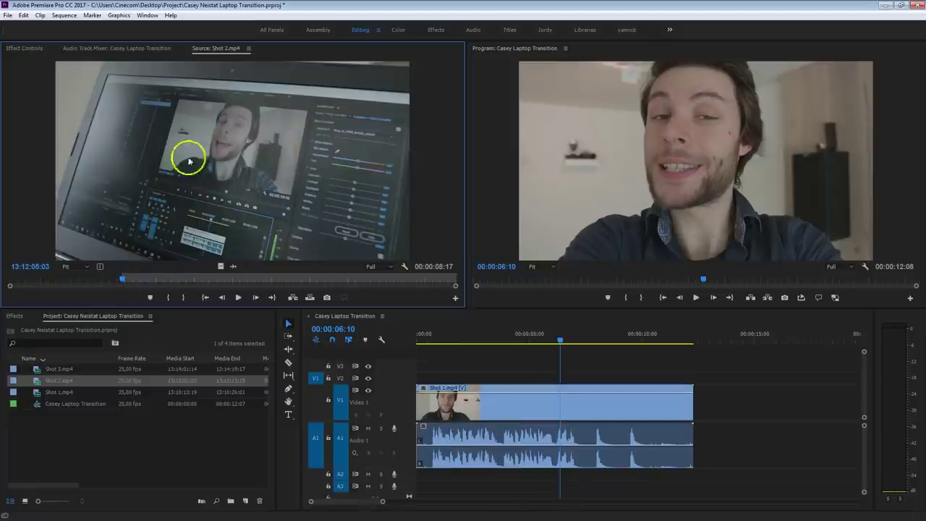
click(505, 337)
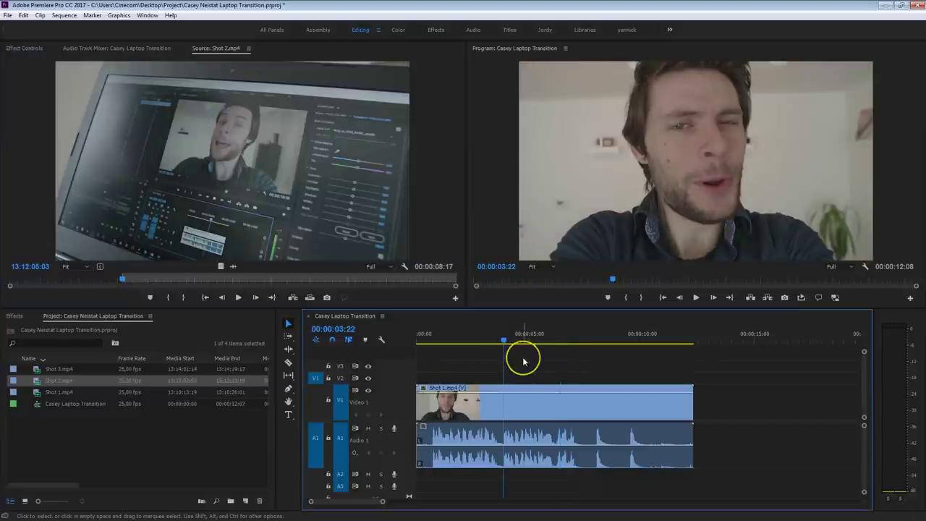
key(space)
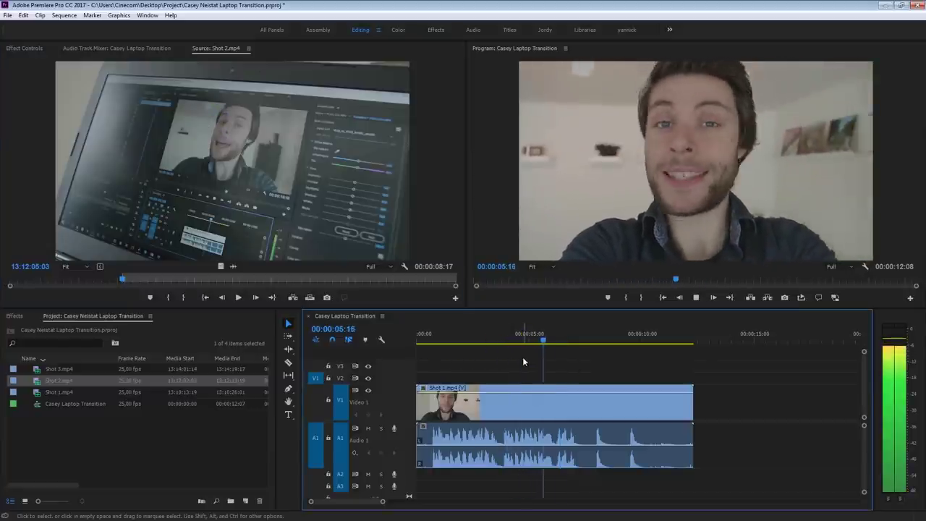
key(space)
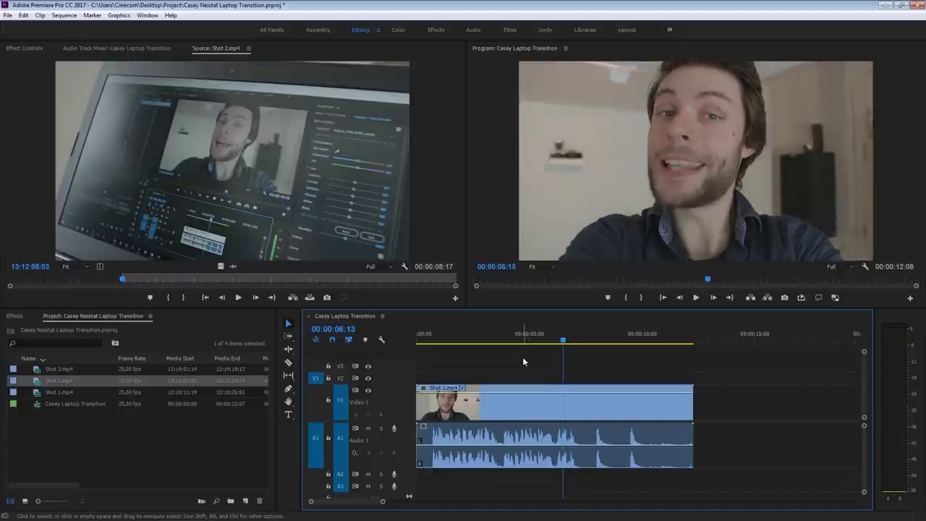
key(Left)
key(Left)
key(Left)
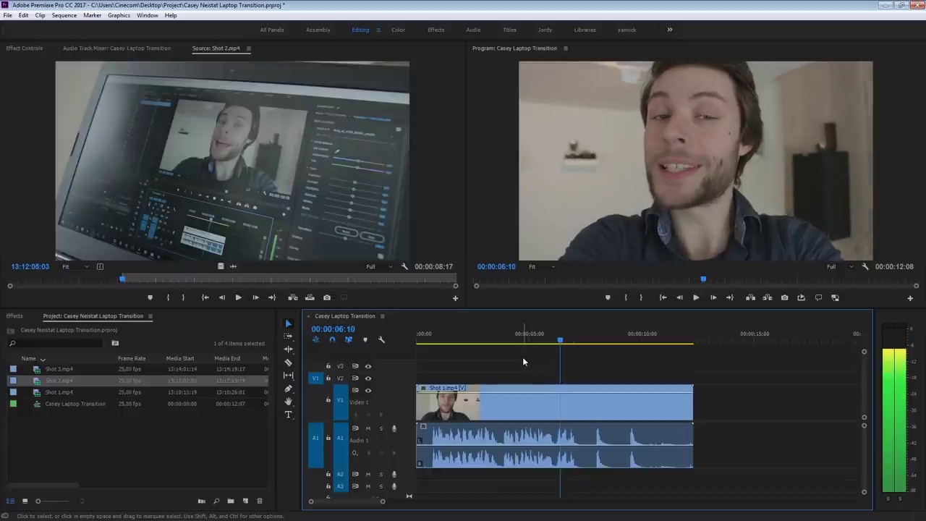
key(Right)
key(Right)
key(Right)
key(Right)
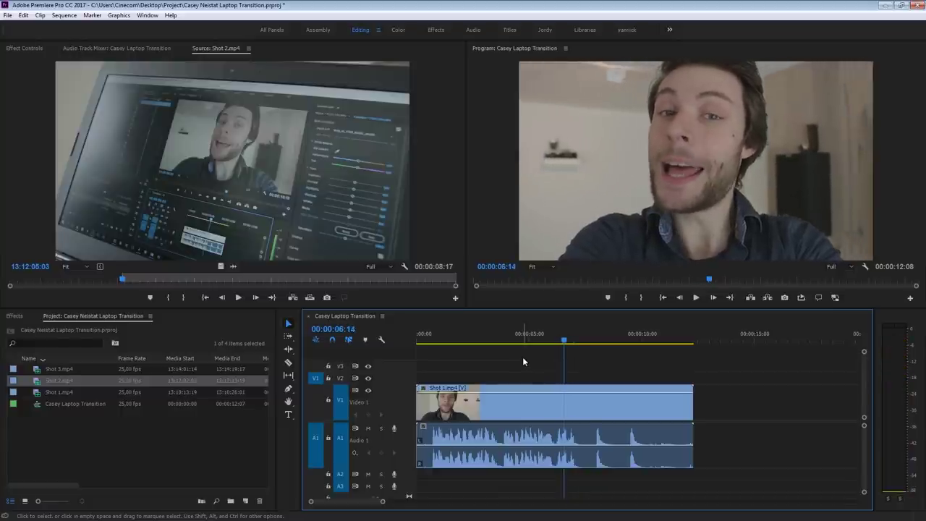
key(Right)
key(Left)
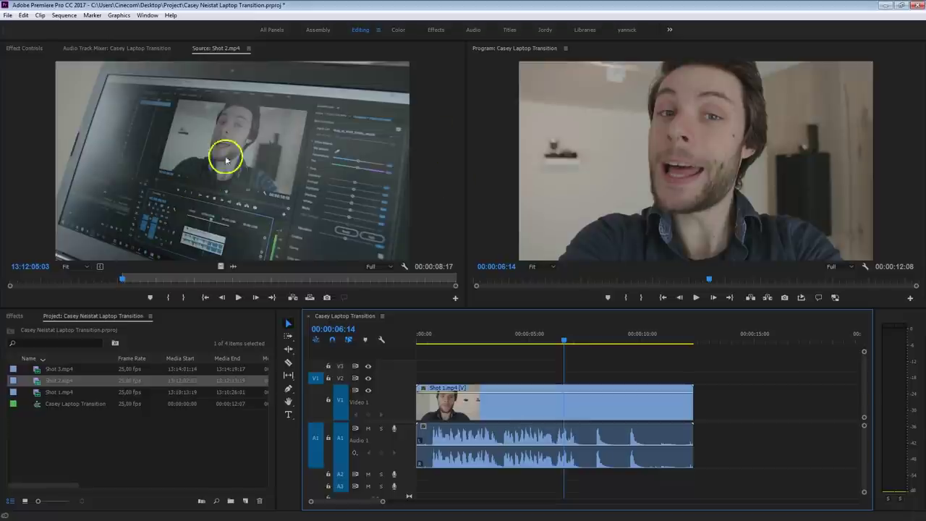
Step: Drop Shot 2 onto V2/A2 at 00:00:06:14 and enlarge the Video 2 and Audio 2 tracks
click(196, 192)
mouse_move(522, 302)
mouse_down()
mouse_move(571, 387)
mouse_move(568, 371)
mouse_move(583, 374)
mouse_up()
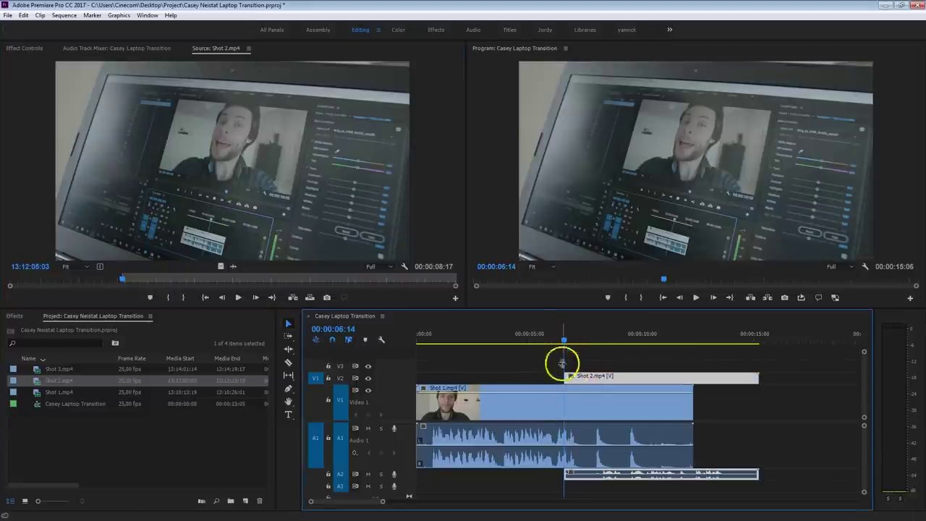
double_click(406, 377)
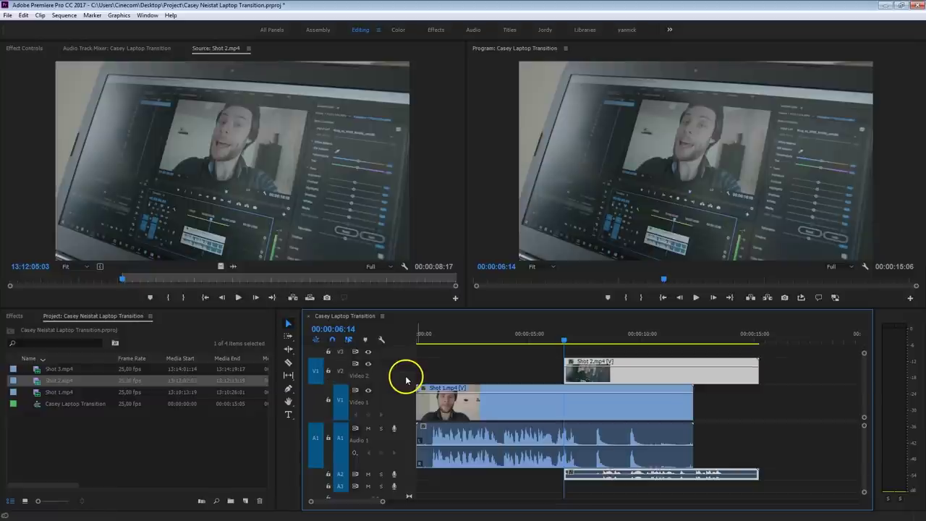
double_click(401, 476)
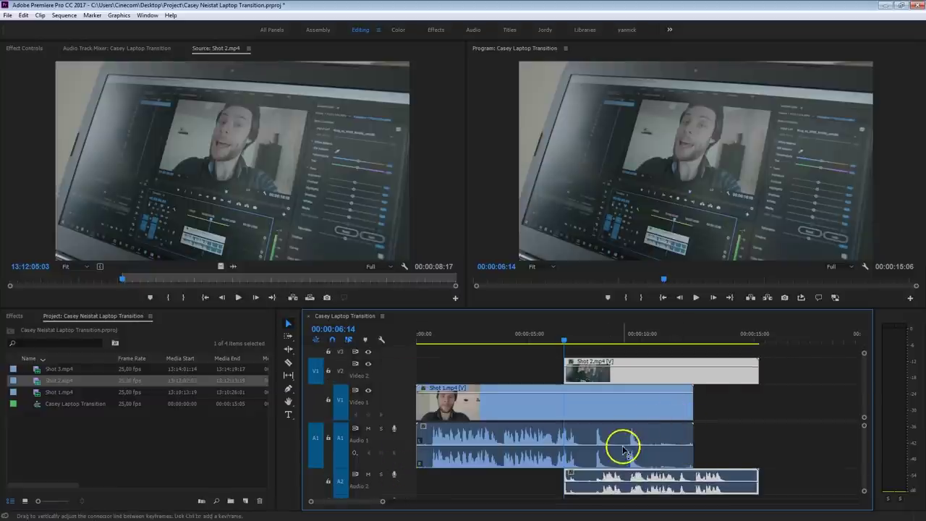
Step: Extend Shot 2 to start at 00:00:04:06 and trim Shot 1 to end there
click(521, 340)
drag(521, 340, 524, 340)
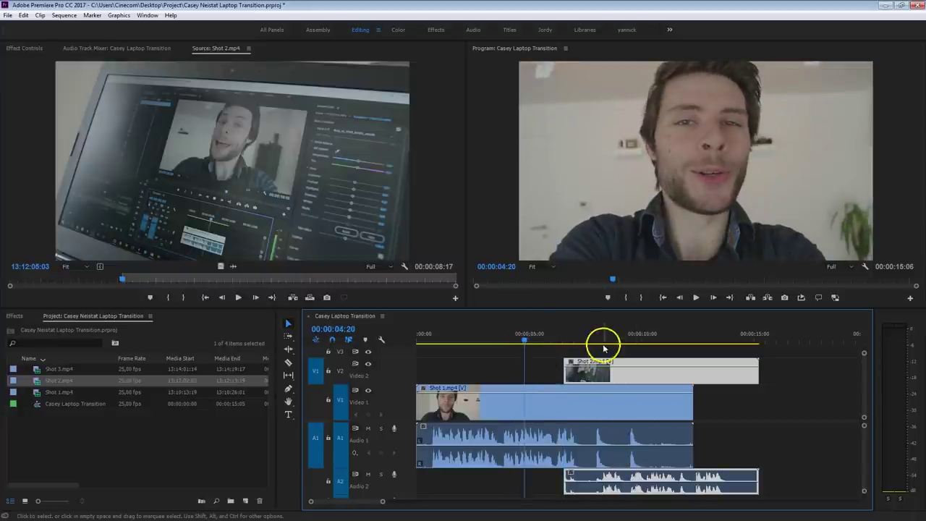
drag(567, 372, 518, 372)
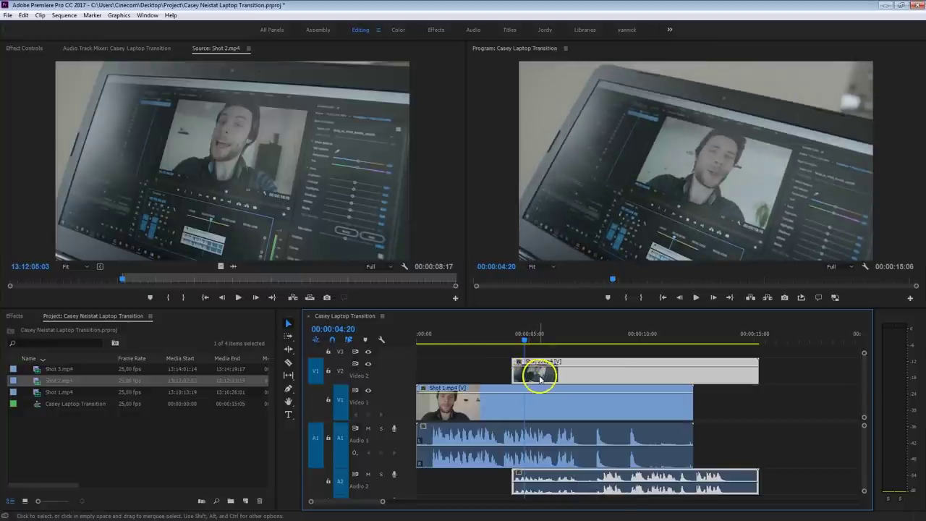
drag(540, 378, 598, 383)
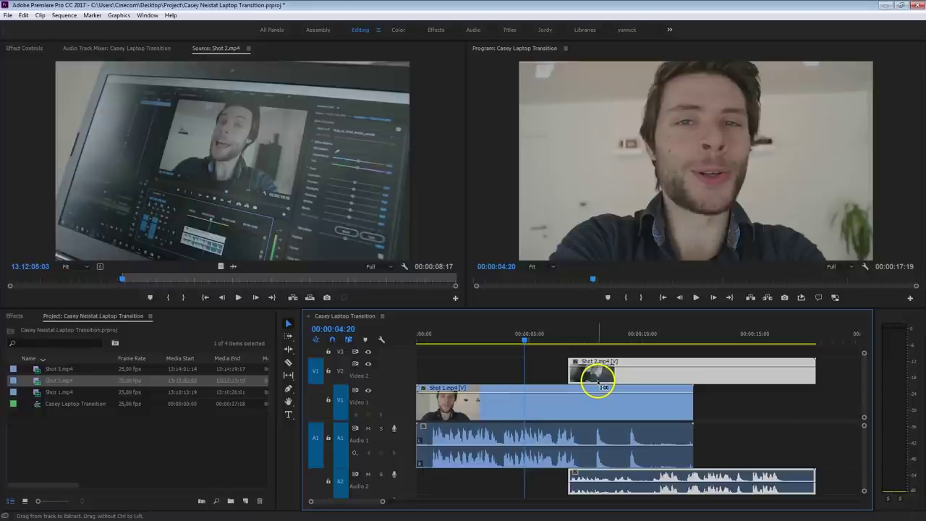
key(ctrl+z)
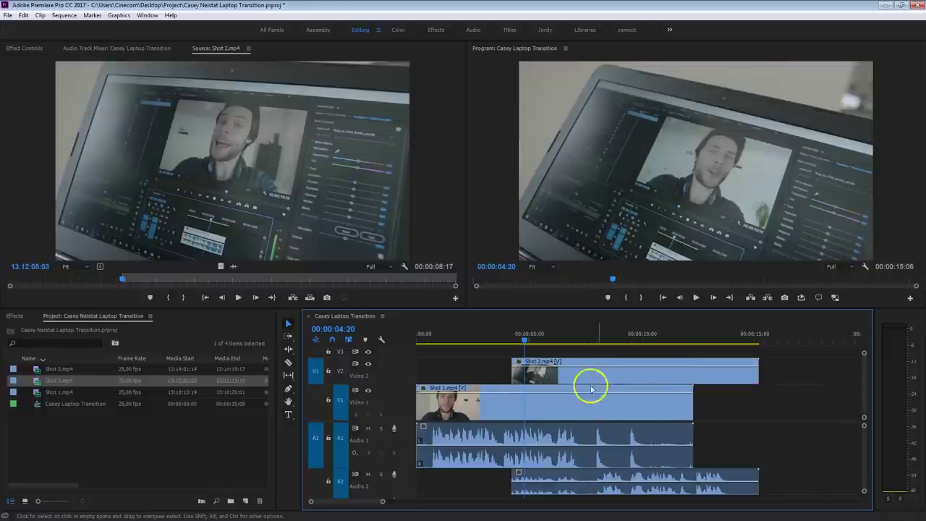
click(514, 331)
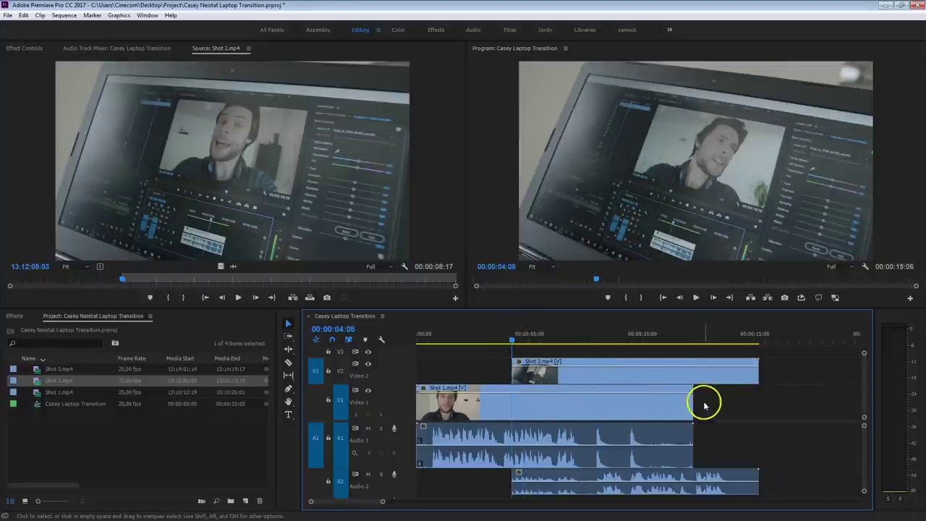
drag(694, 400, 513, 428)
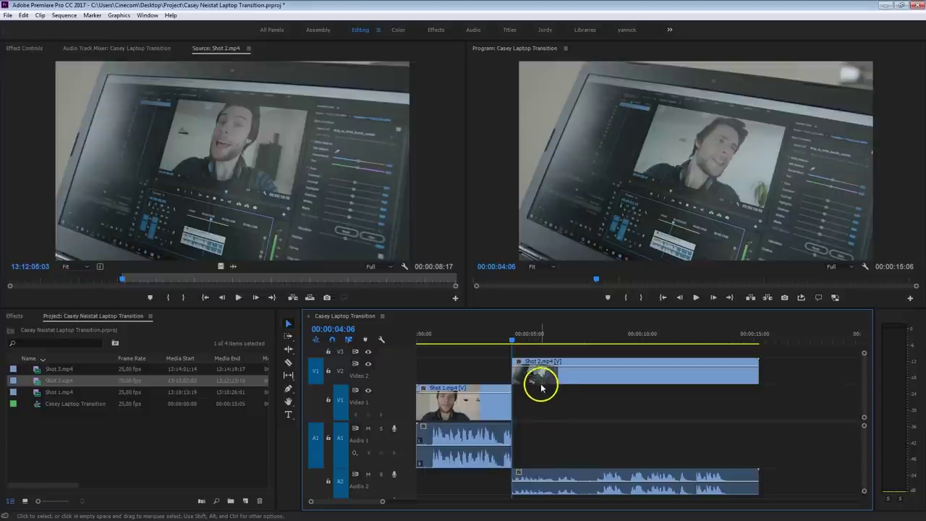
Step: Move Shot 2's video onto V1 and audio onto A1, then play back the cut
drag(538, 382, 536, 402)
click(543, 479)
drag(546, 478, 541, 444)
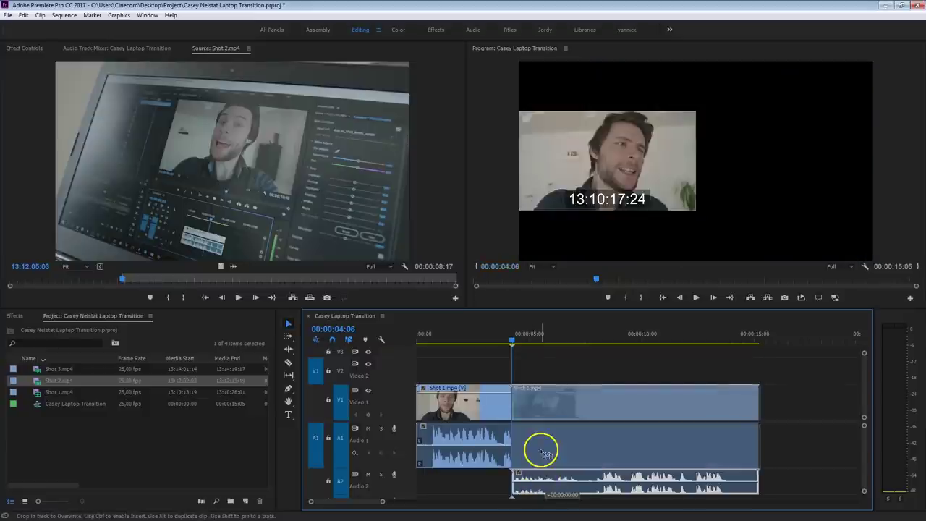
click(499, 337)
key(space)
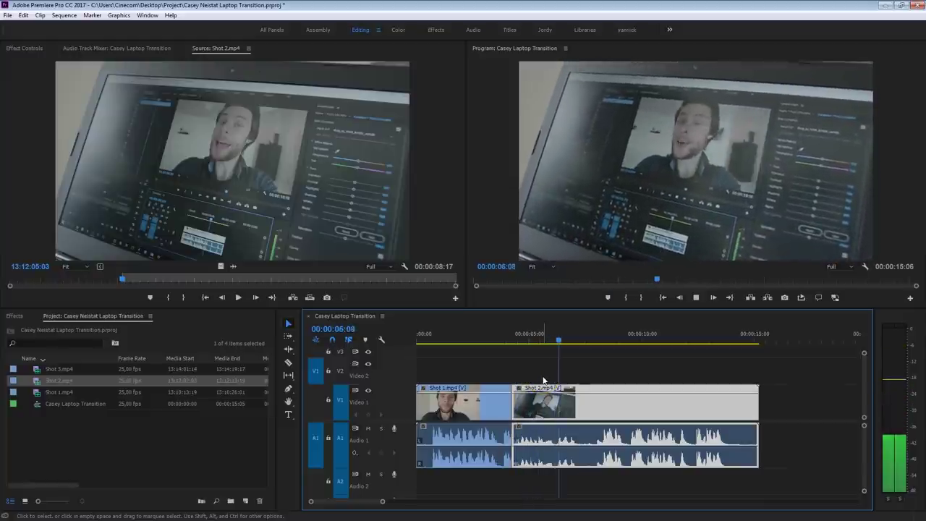
drag(569, 340, 516, 339)
click(545, 463)
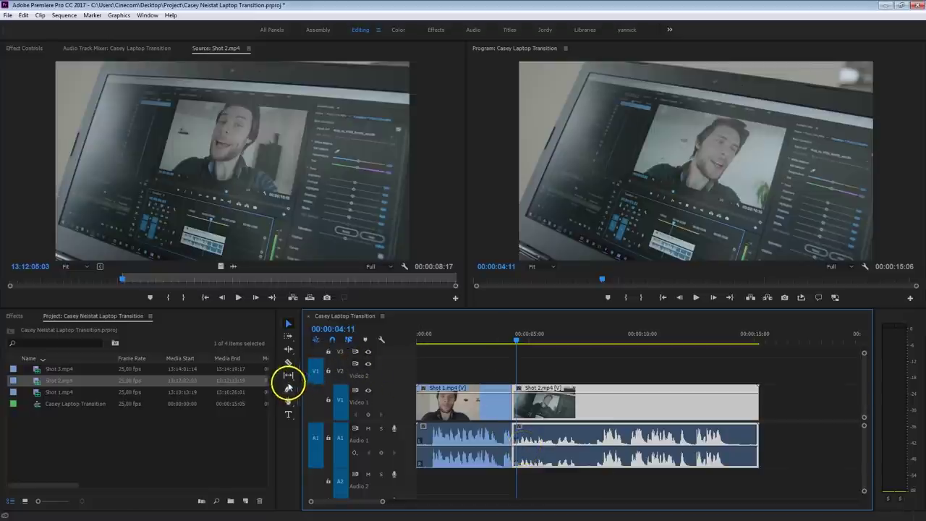
Step: Add a volume keyframe on Shot 2's audio and raise it about 5 dB
click(289, 387)
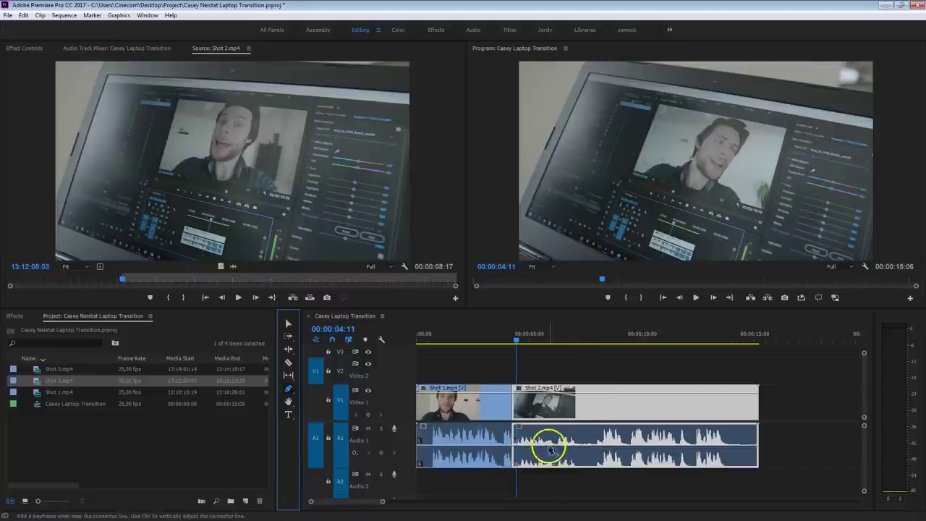
click(593, 444)
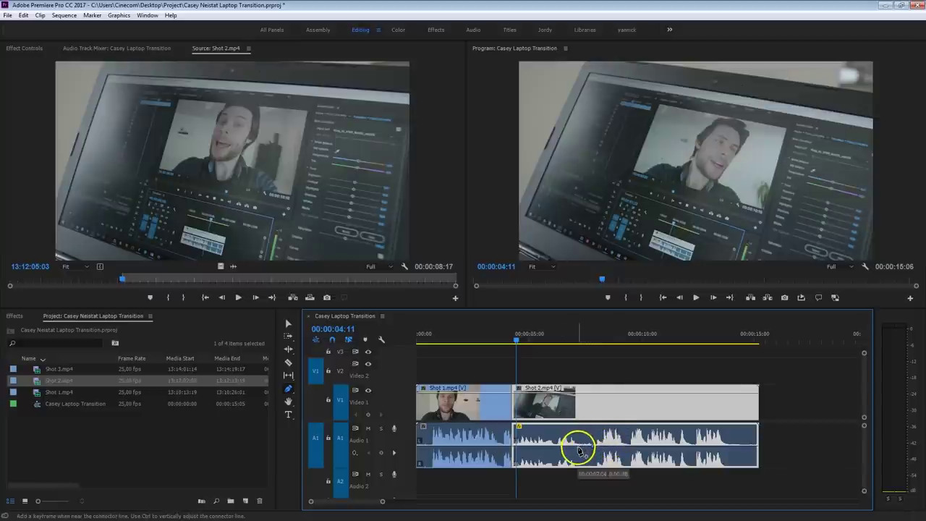
mouse_move(579, 450)
mouse_down()
mouse_move(573, 427)
mouse_move(591, 458)
mouse_up()
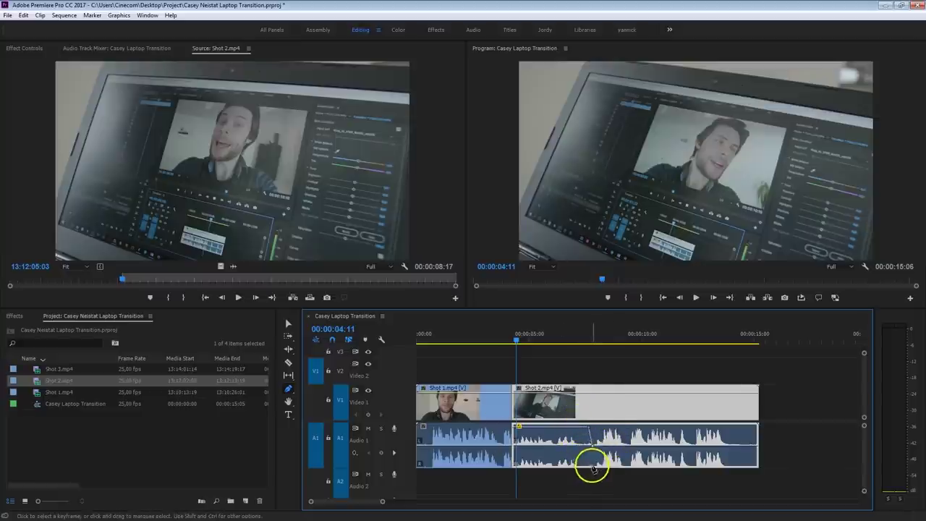
click(490, 337)
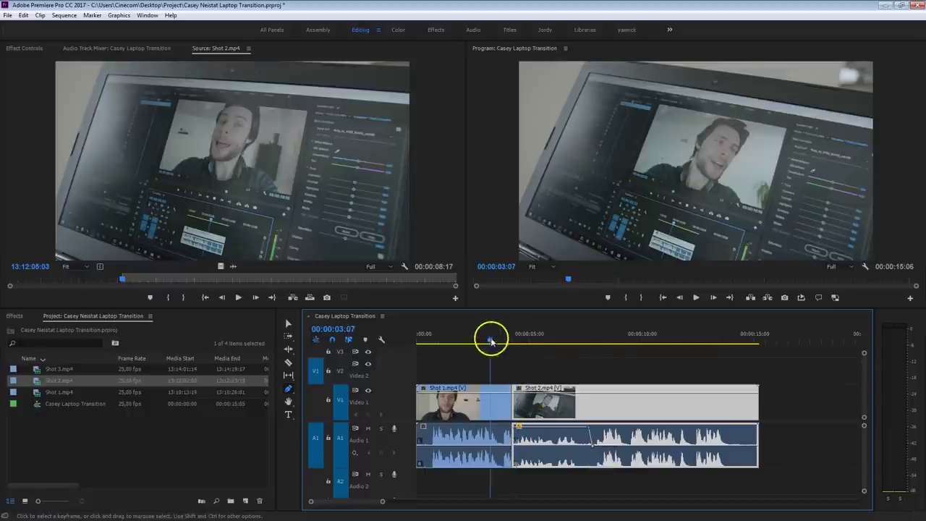
key(space)
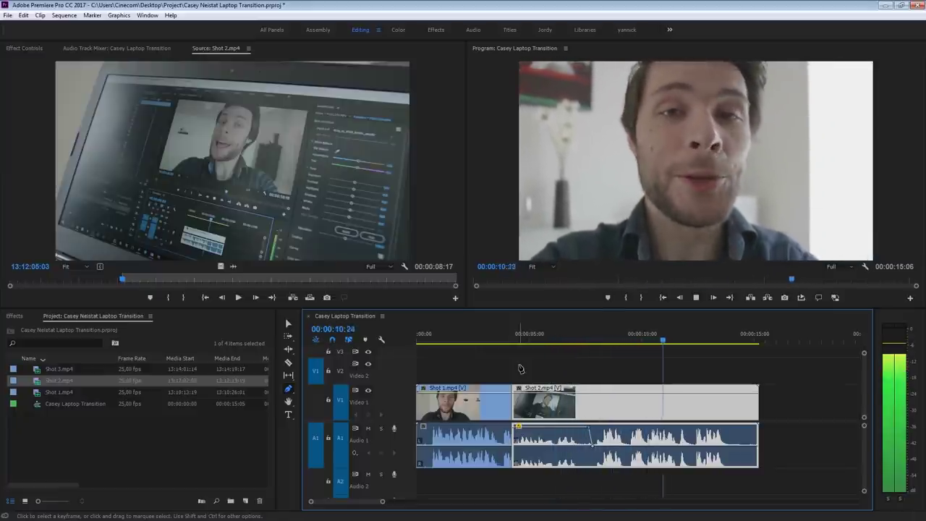
key(space)
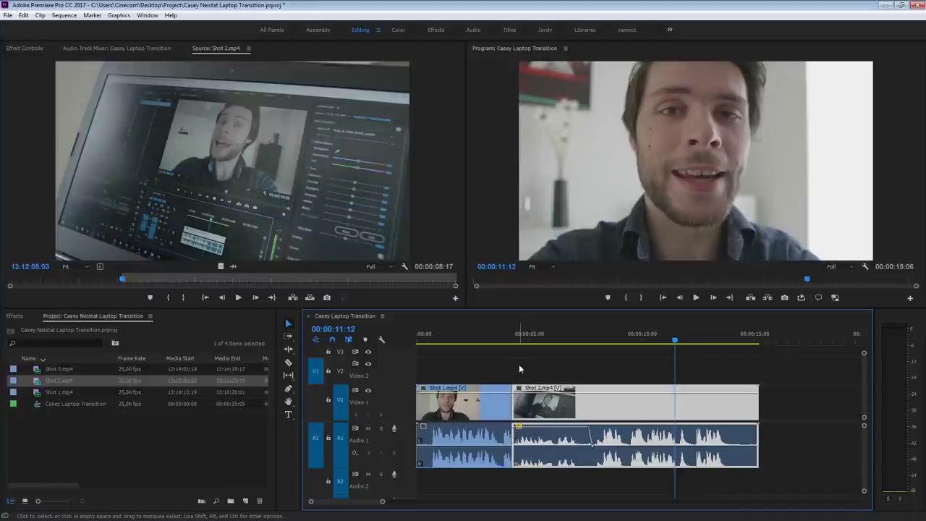
click(518, 369)
Step: Preview Shot 3 and mark an In point partway into the take
click(217, 397)
double_click(37, 369)
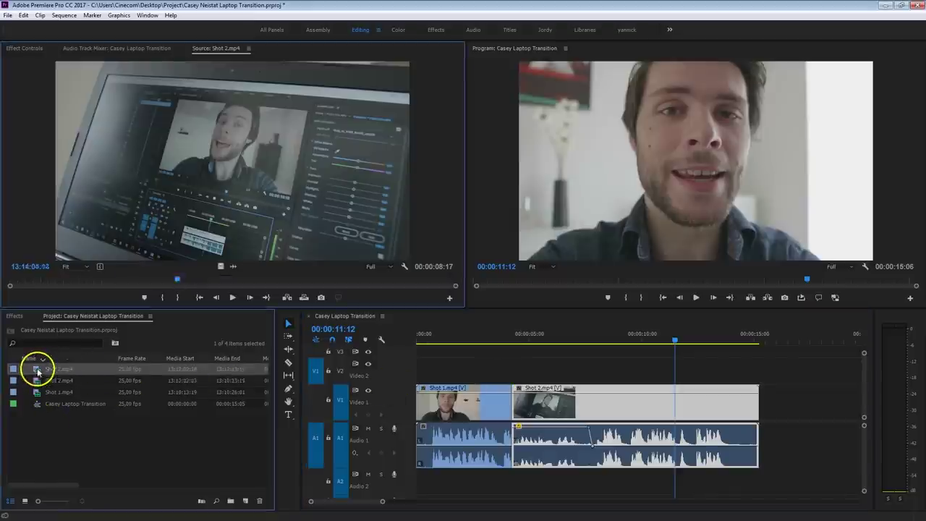
click(43, 280)
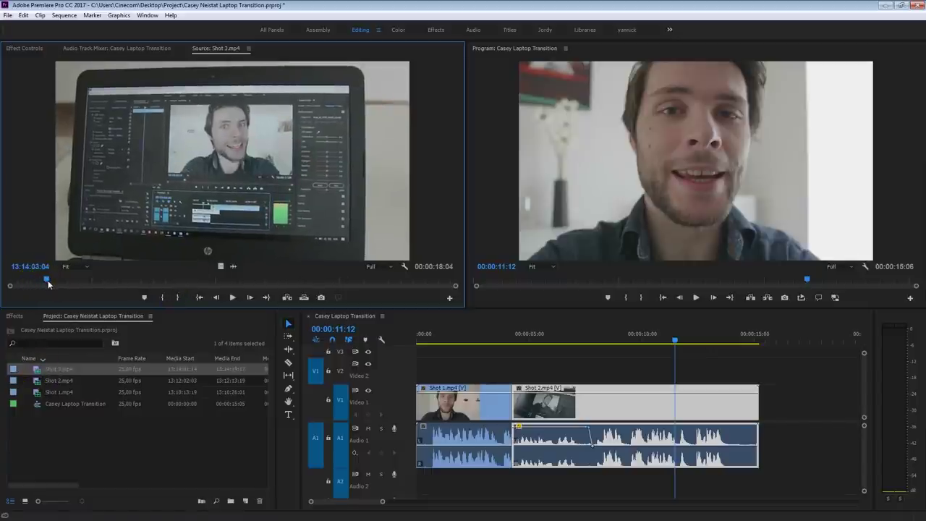
click(128, 181)
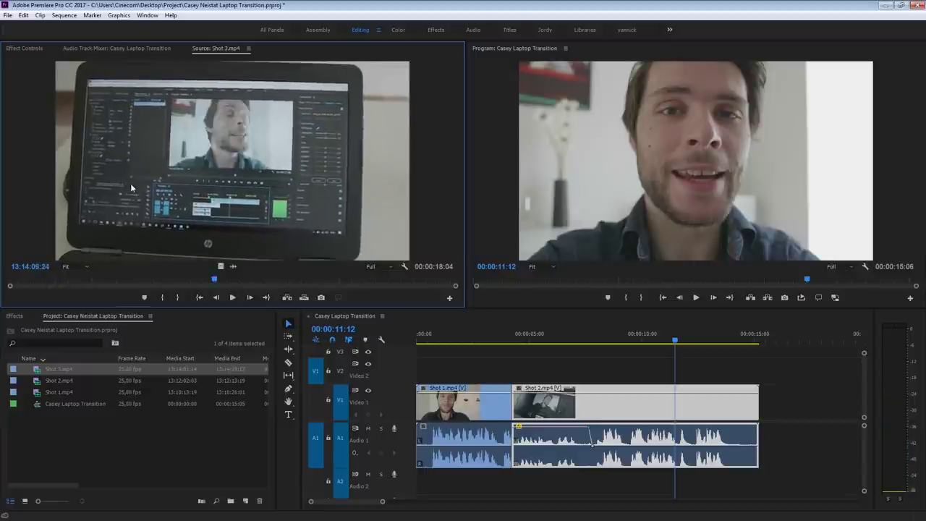
key(space)
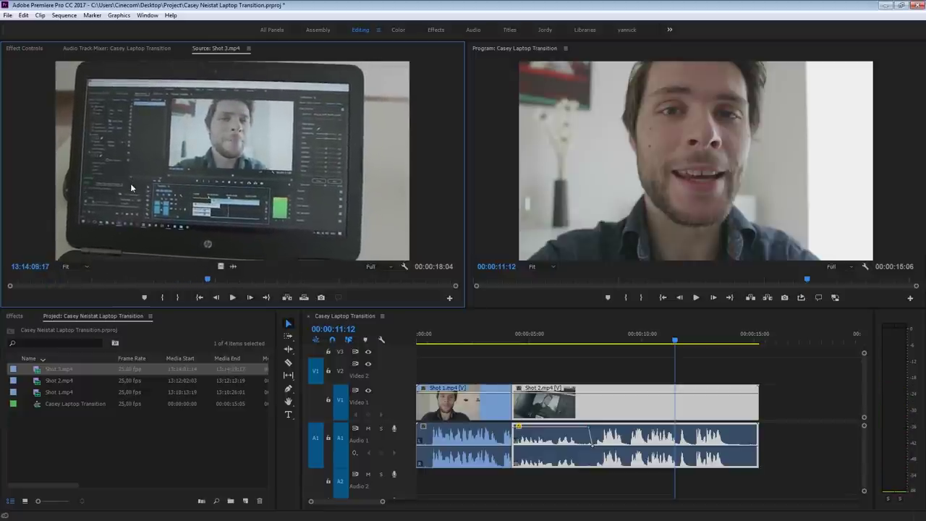
key(Left)
key(Left)
key(Left)
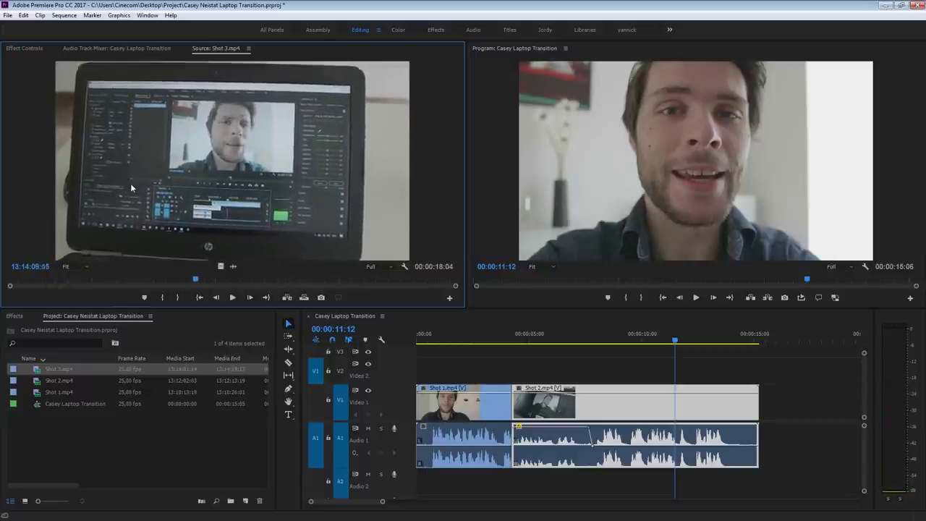
key(i)
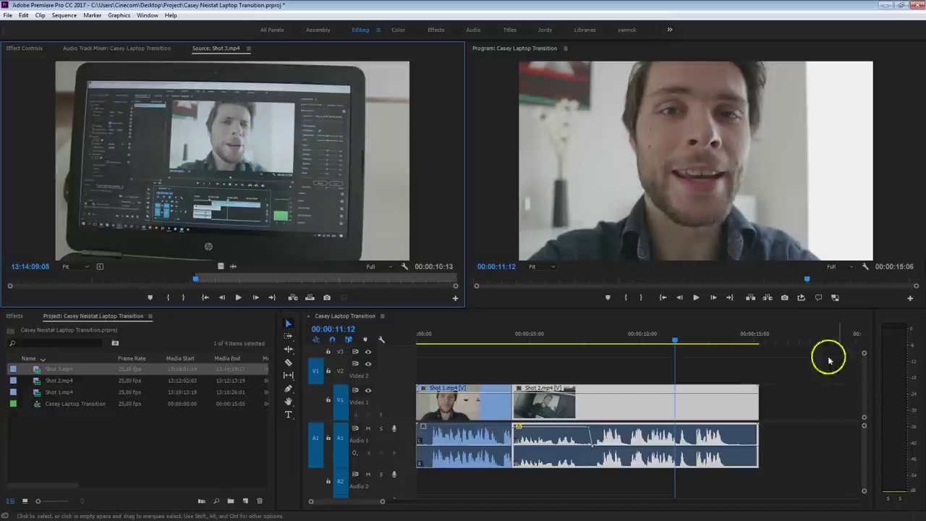
Step: Overwrite Shot 3 onto V1 after Shot 2 at 00:00:09:14
click(658, 340)
mouse_move(658, 340)
mouse_down()
mouse_move(698, 365)
mouse_move(631, 342)
mouse_up()
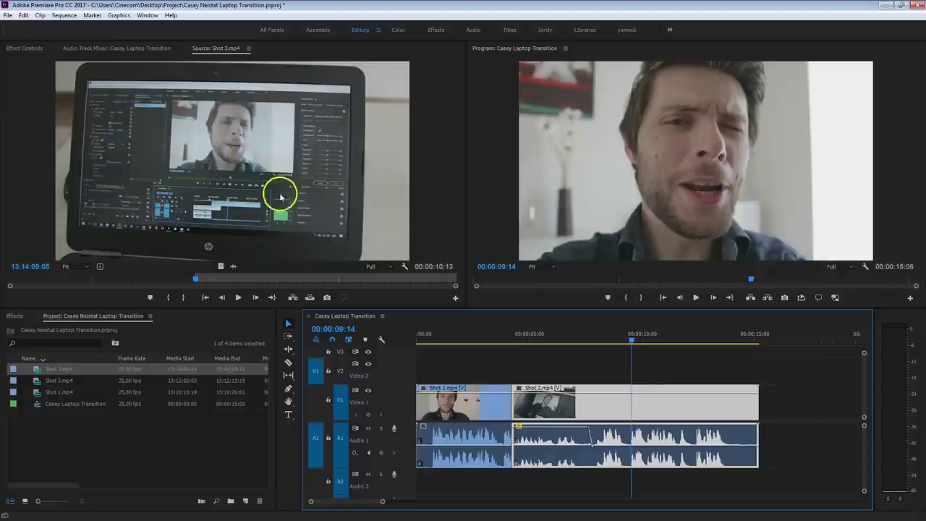
drag(201, 217, 635, 398)
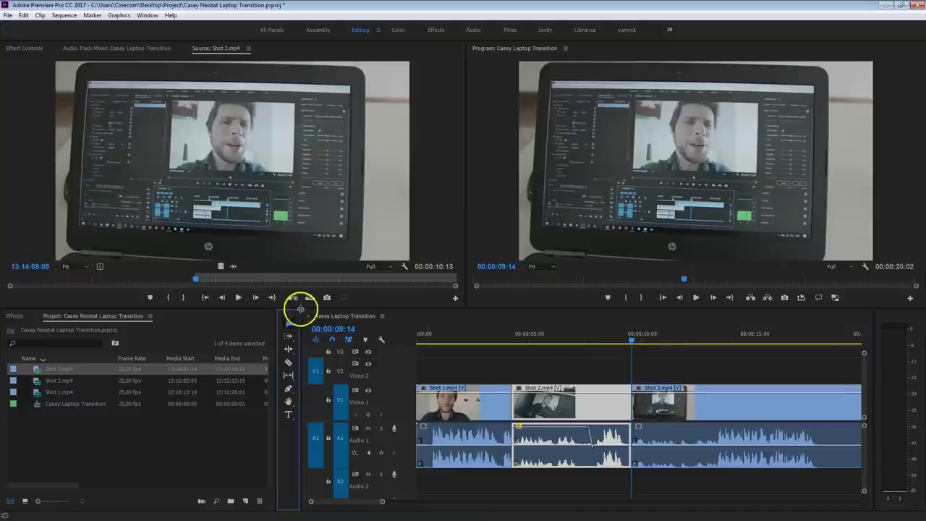
Step: Roll the Shot 2/Shot 3 cut later to about eleven seconds with the Rolling Edit tool
drag(289, 349, 358, 357)
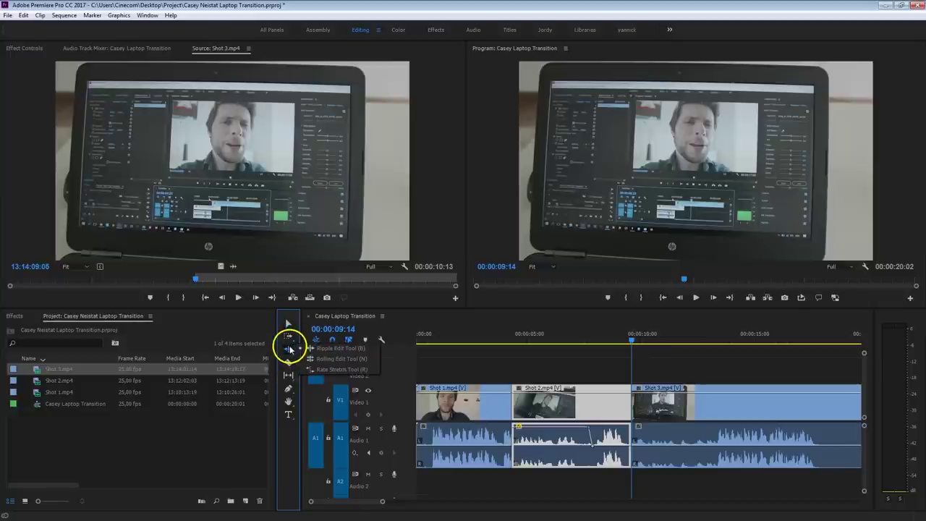
click(358, 358)
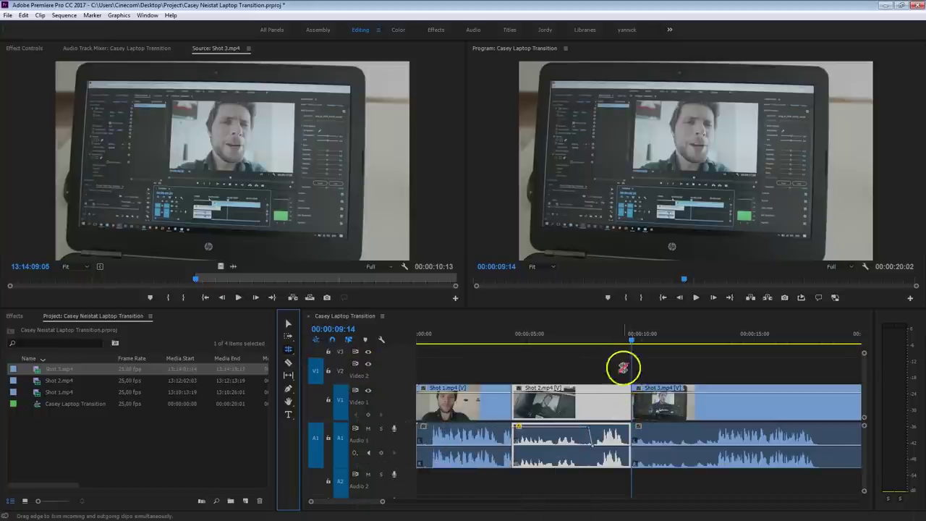
drag(625, 419, 691, 397)
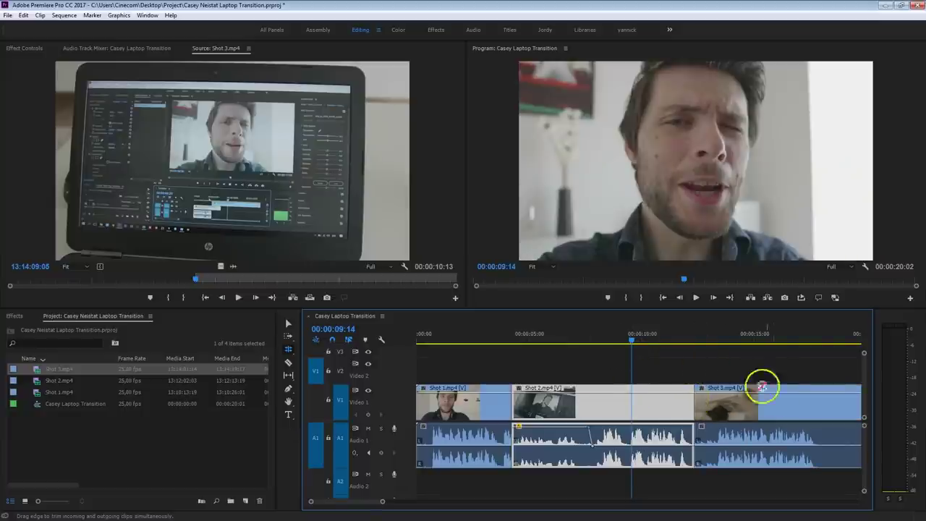
mouse_move(696, 408)
mouse_down()
mouse_move(619, 403)
mouse_move(693, 403)
mouse_up()
drag(631, 341, 675, 338)
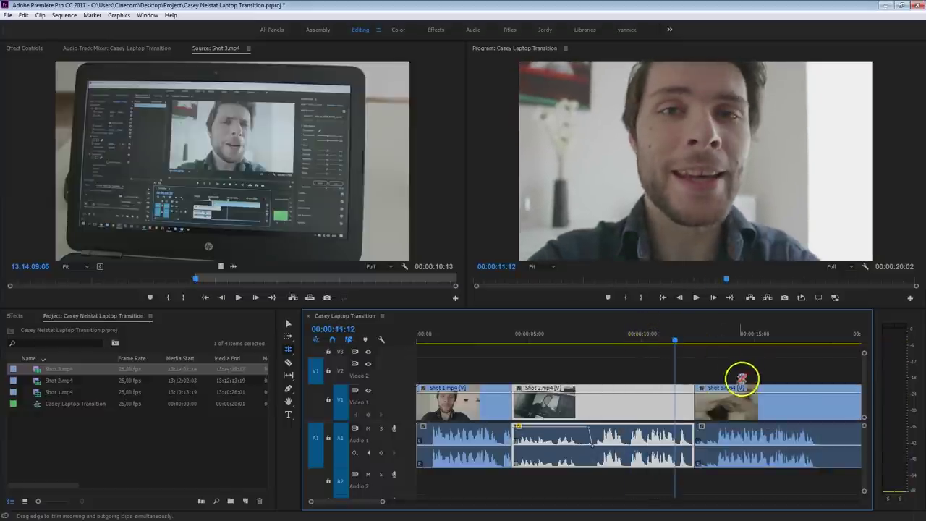
mouse_move(692, 407)
mouse_down()
mouse_move(647, 407)
mouse_move(660, 407)
mouse_up()
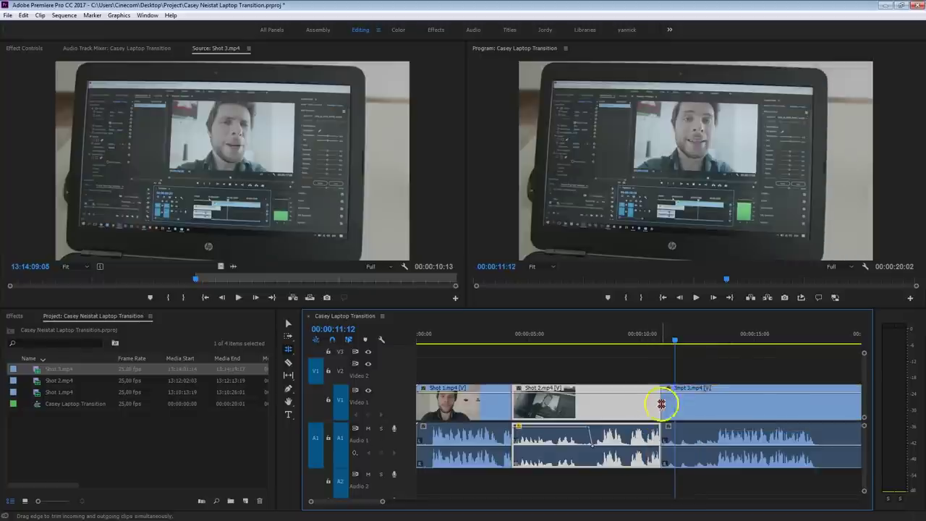
Step: Play back across the rolled cut at 00:00:10:22
click(634, 337)
key(space)
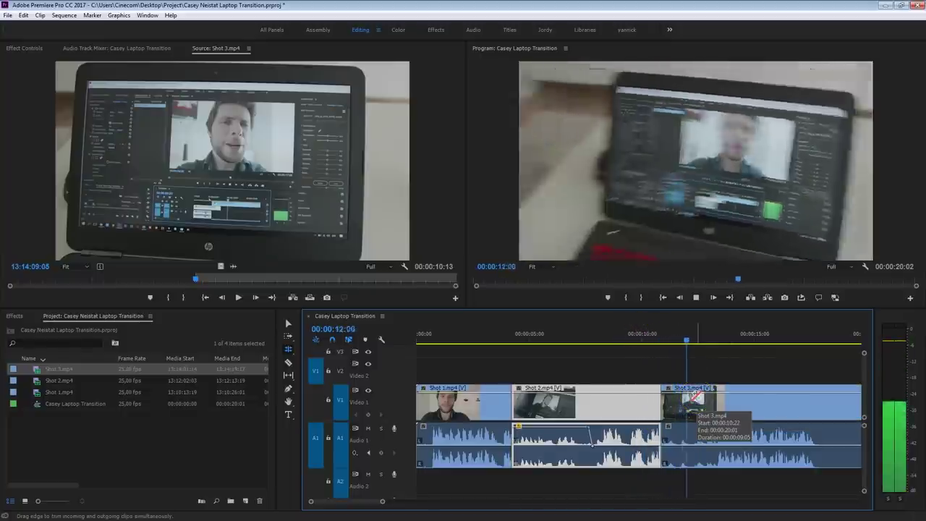
key(space)
Step: Raise Shot 3's audio to about +6 dB with a Pen-tool keyframe, then play it back
key(p)
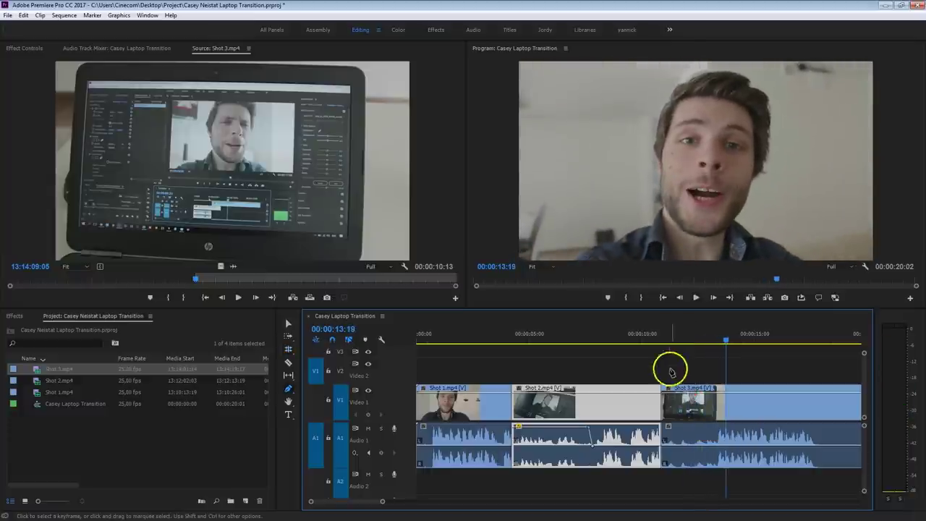
drag(719, 448, 705, 426)
click(626, 337)
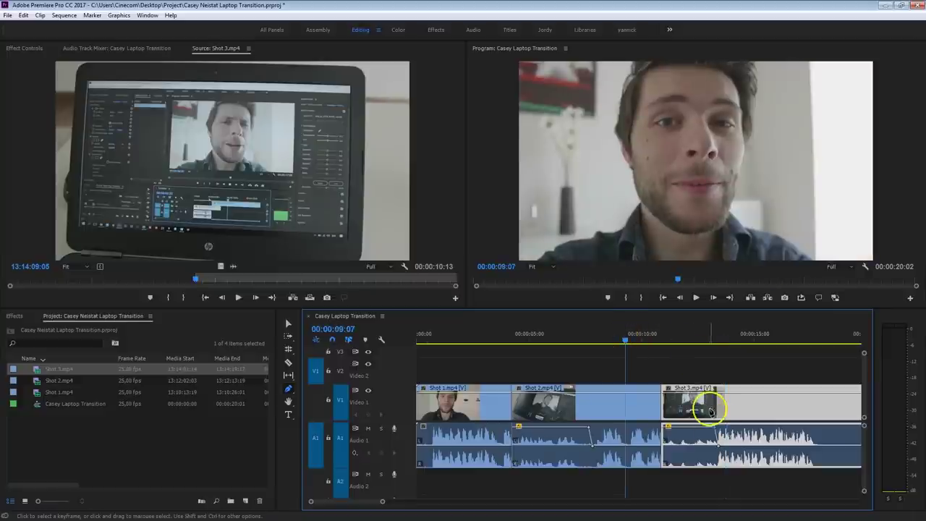
key(space)
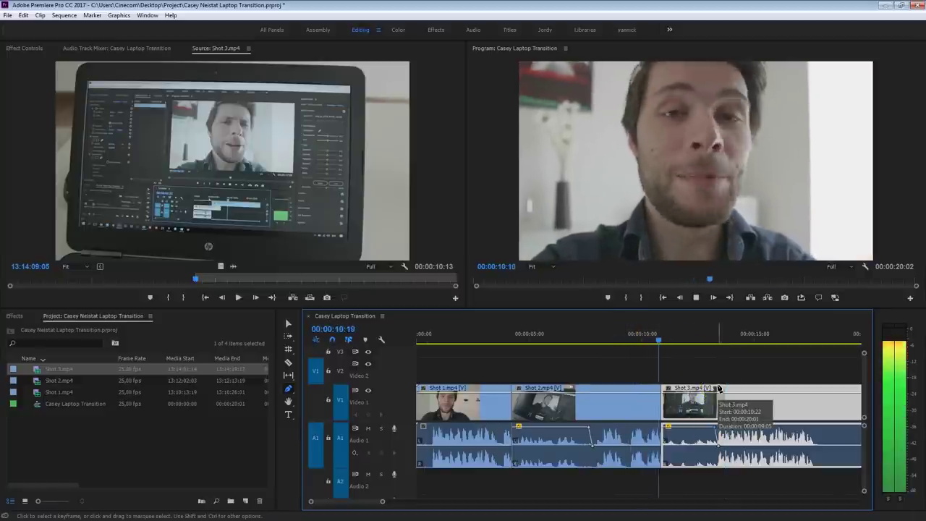